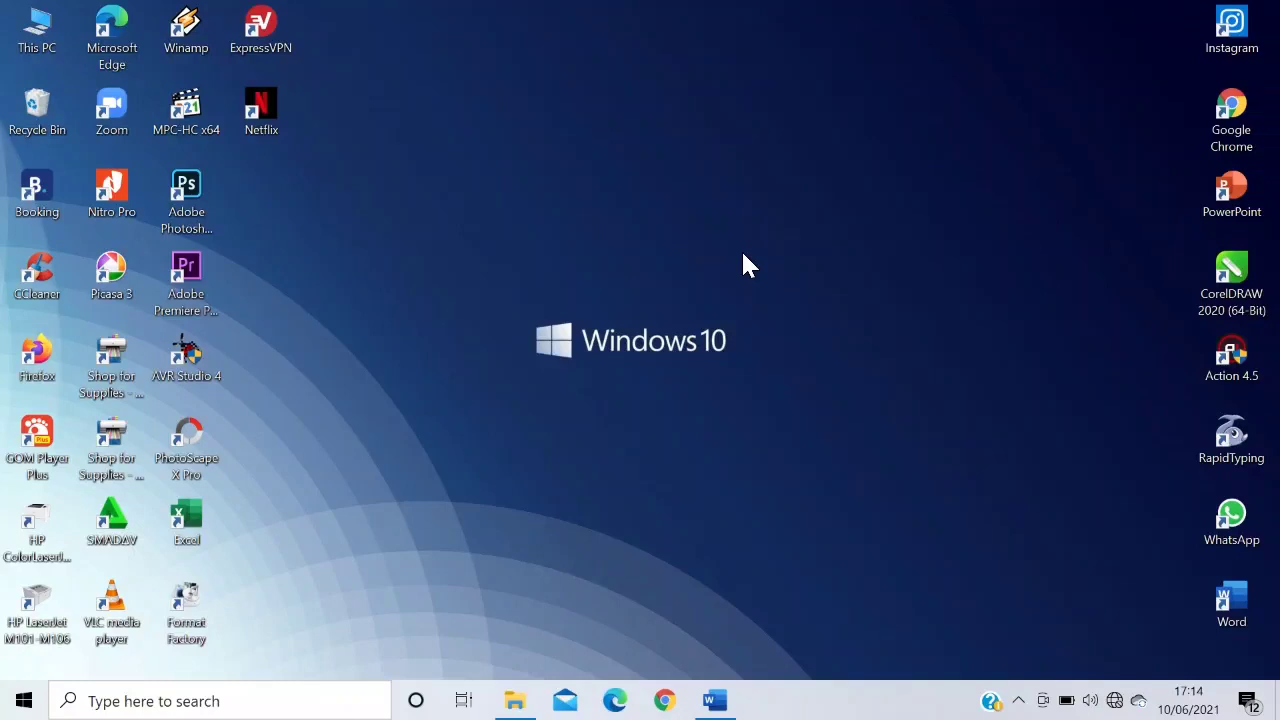
right_click(752, 168)
left_click(822, 229)
right_click(705, 228)
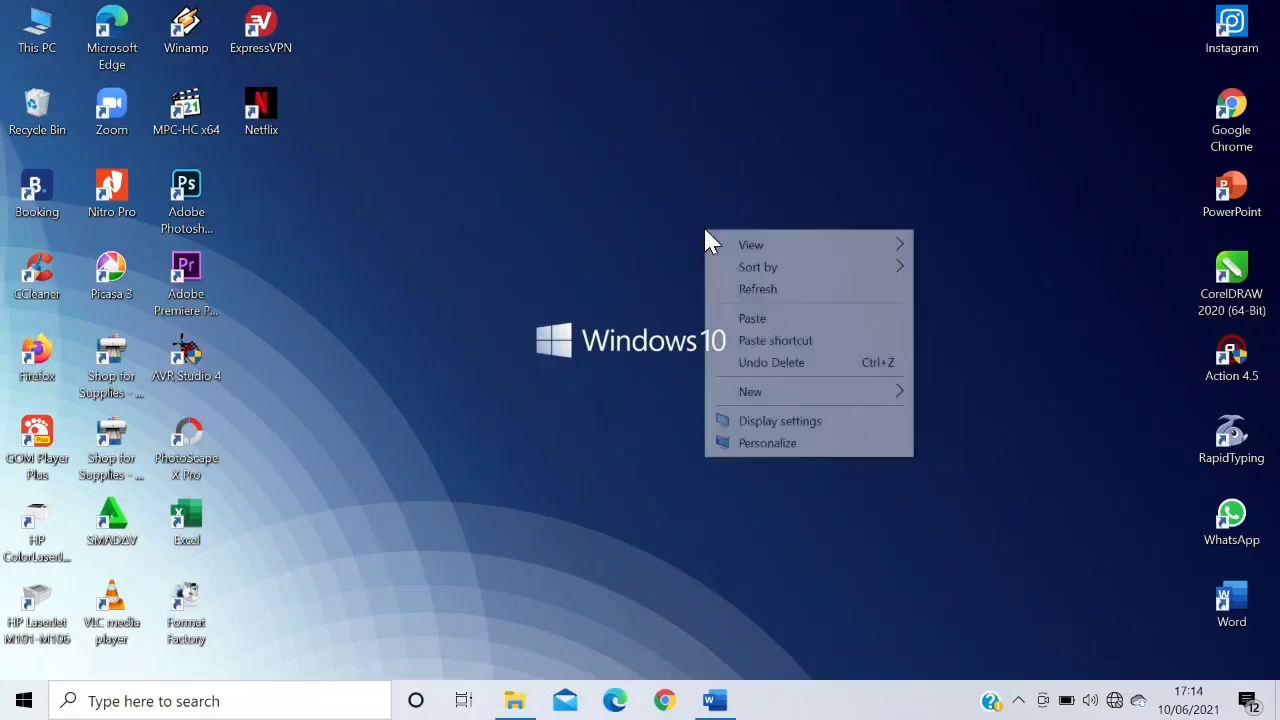
left_click(795, 292)
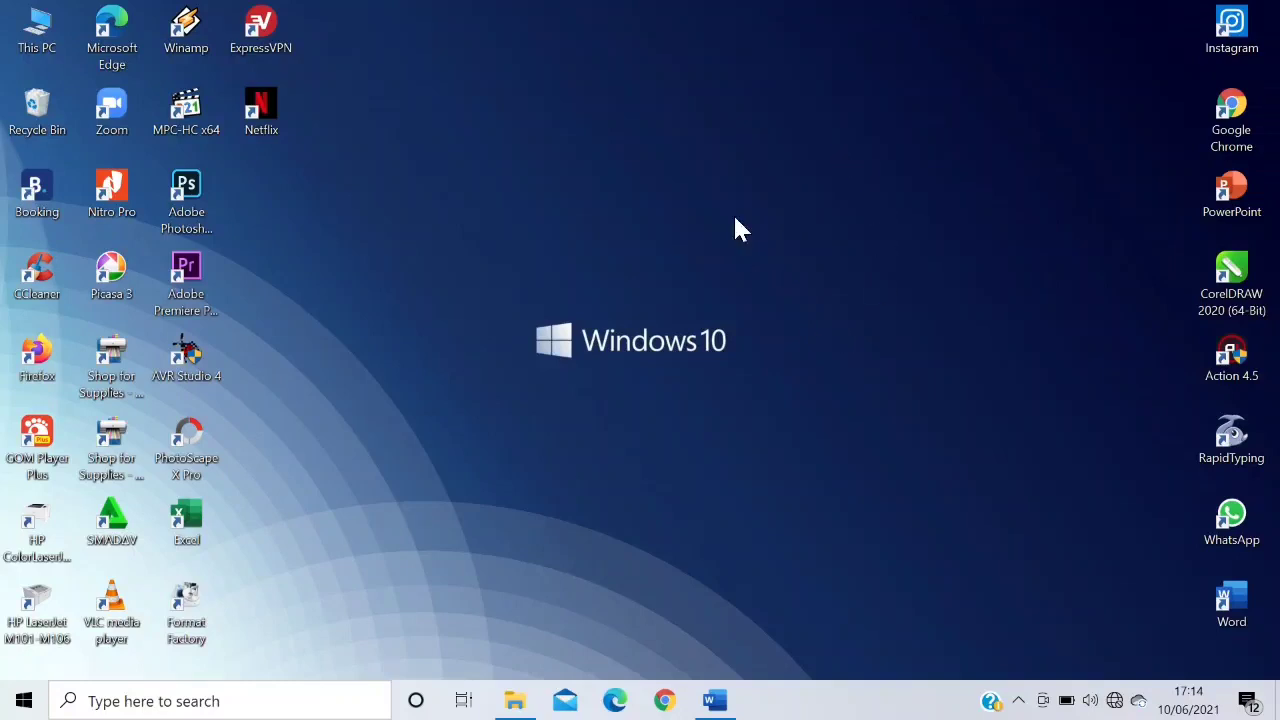
right_click(757, 257)
left_click(812, 324)
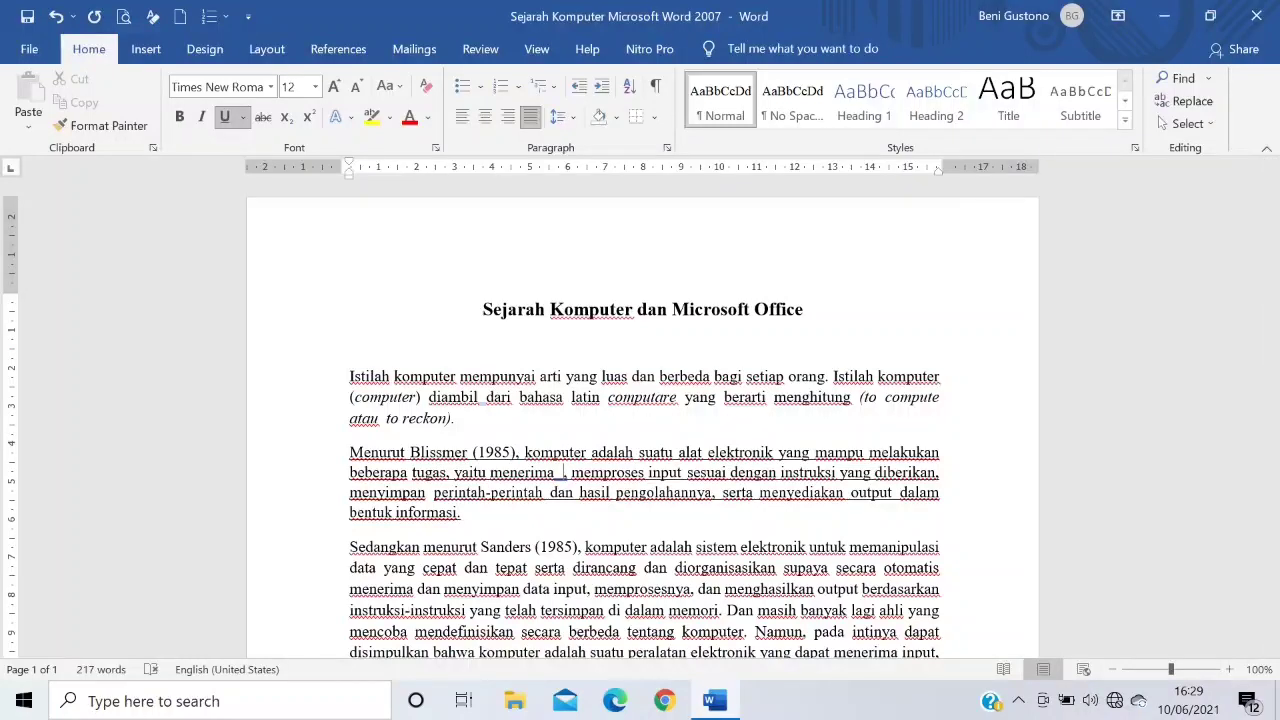
- Insert the missing word "input" after "yaitu menerima" in the paragraph beginning "Menurut Blissmer (1985)"
type("input,")
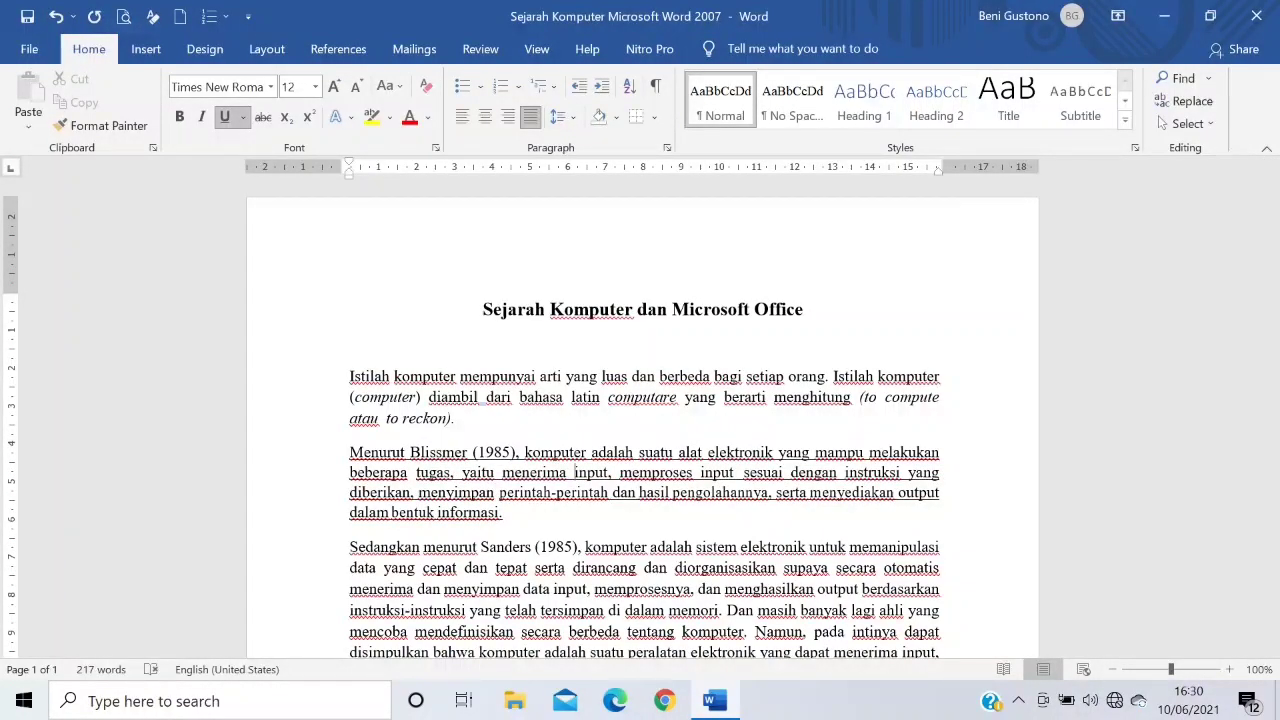
key("BackSpace")
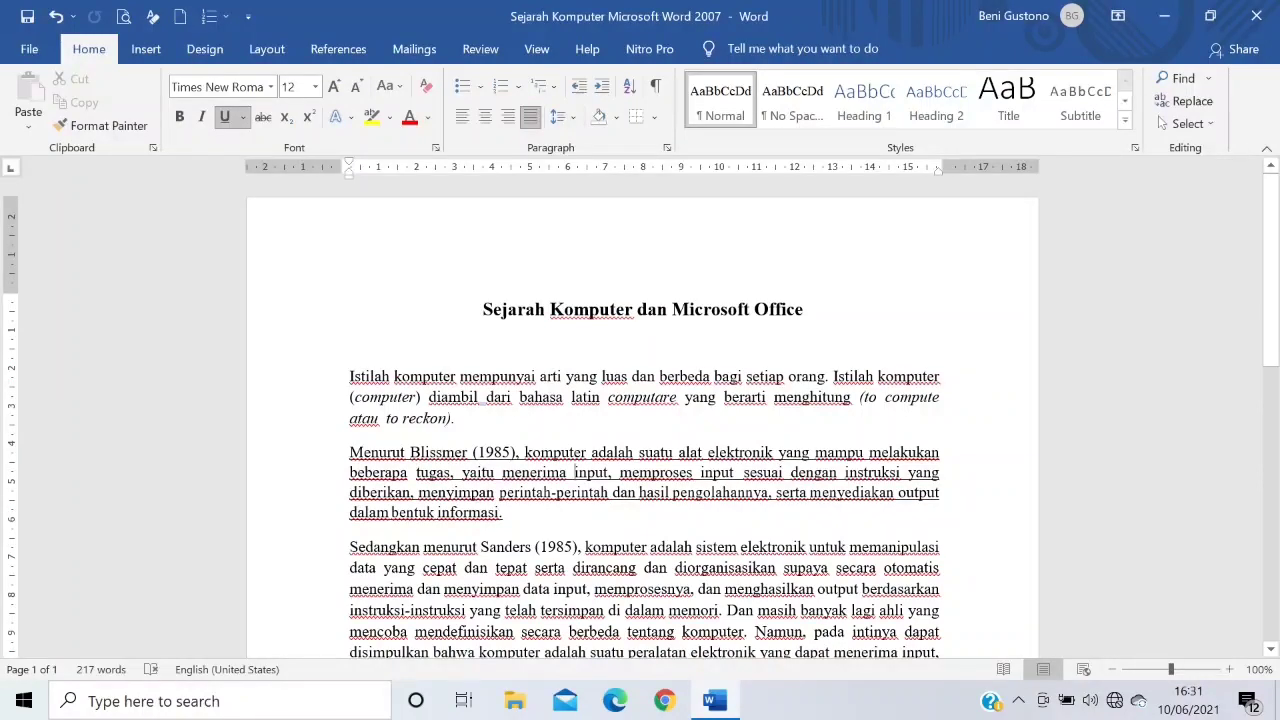
- Italicize both occurrences of the word "input" in the "Menurut Blissmer (1985)" paragraph
left_click_drag(576, 472, 608, 472)
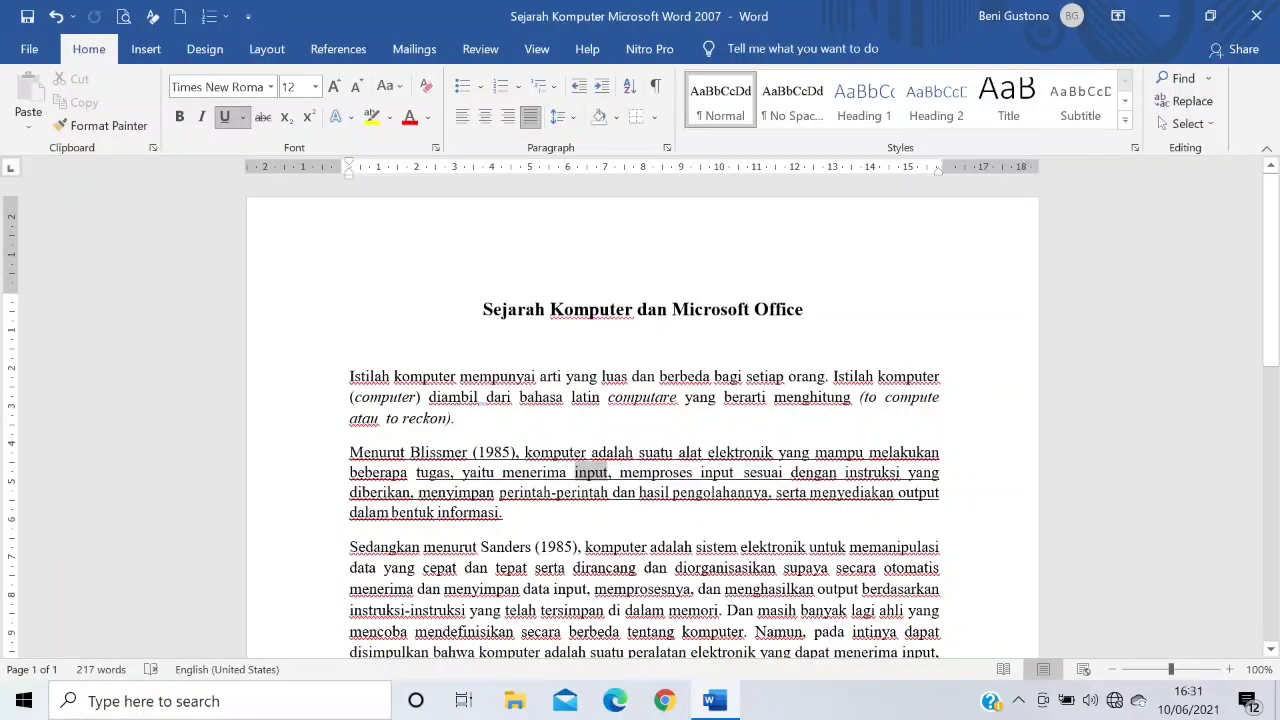
left_click(201, 116)
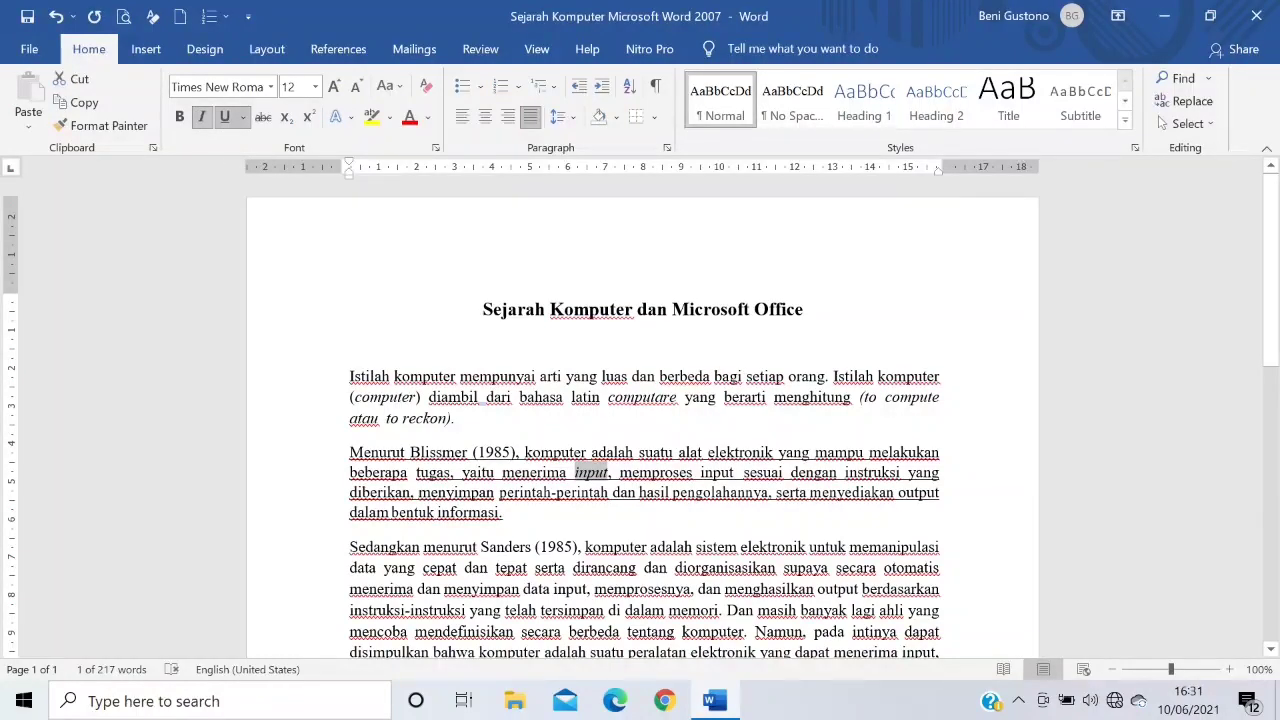
left_click_drag(700, 472, 734, 472)
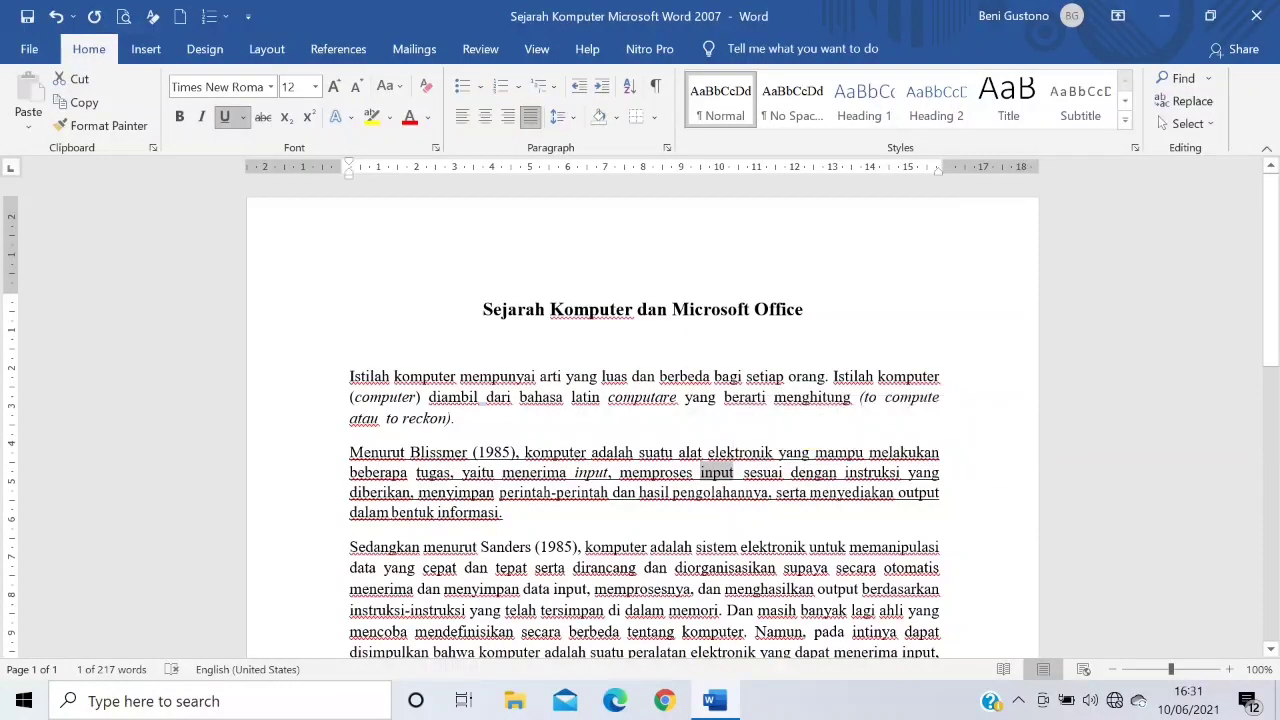
left_click(201, 116)
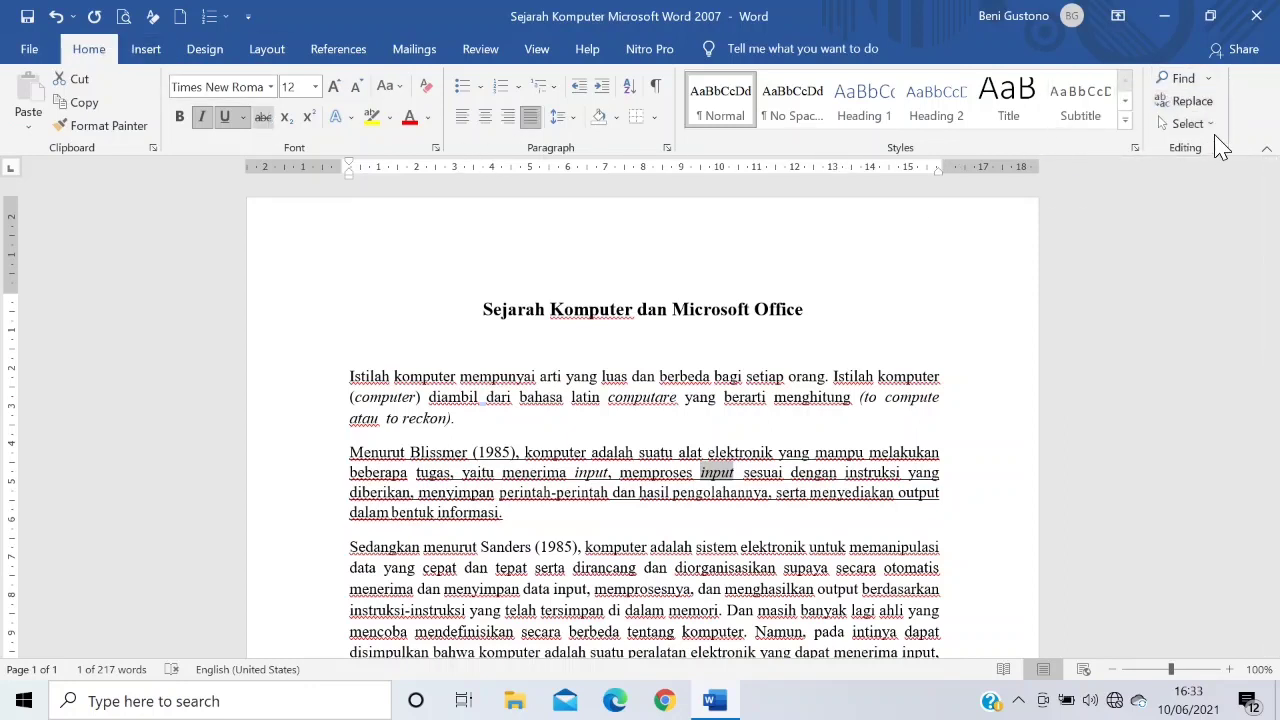
- Undo the italic formatting on the two "input" words and deselect the text
key("ctrl+z")
key("ctrl+z")
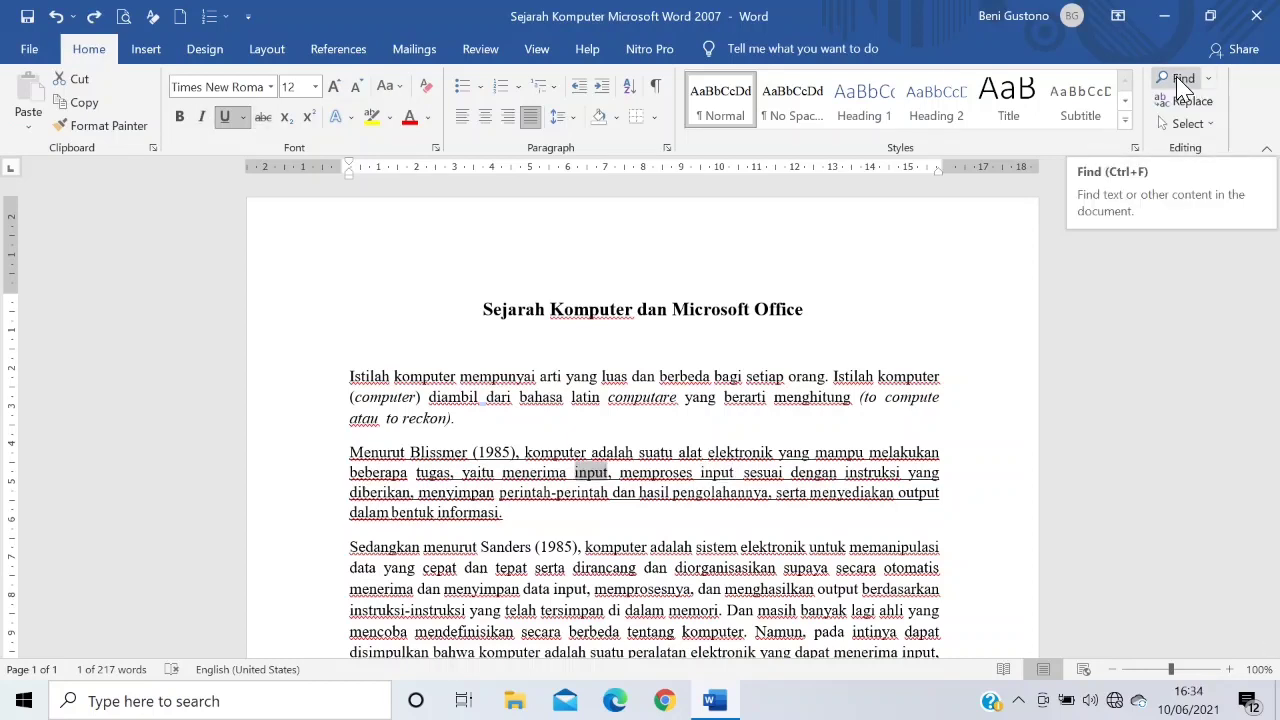
left_click(1004, 398)
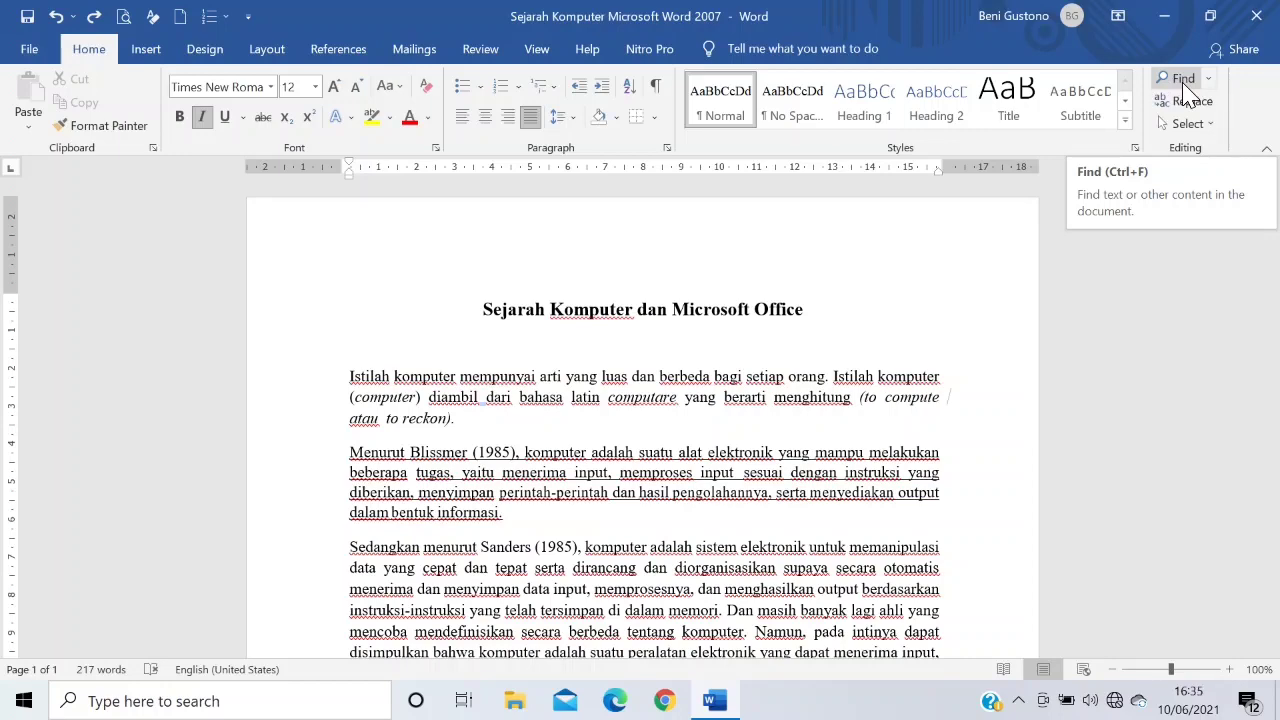
- Search the document for "input", look through the highlighted occurrences, and close the search
left_click(1180, 79)
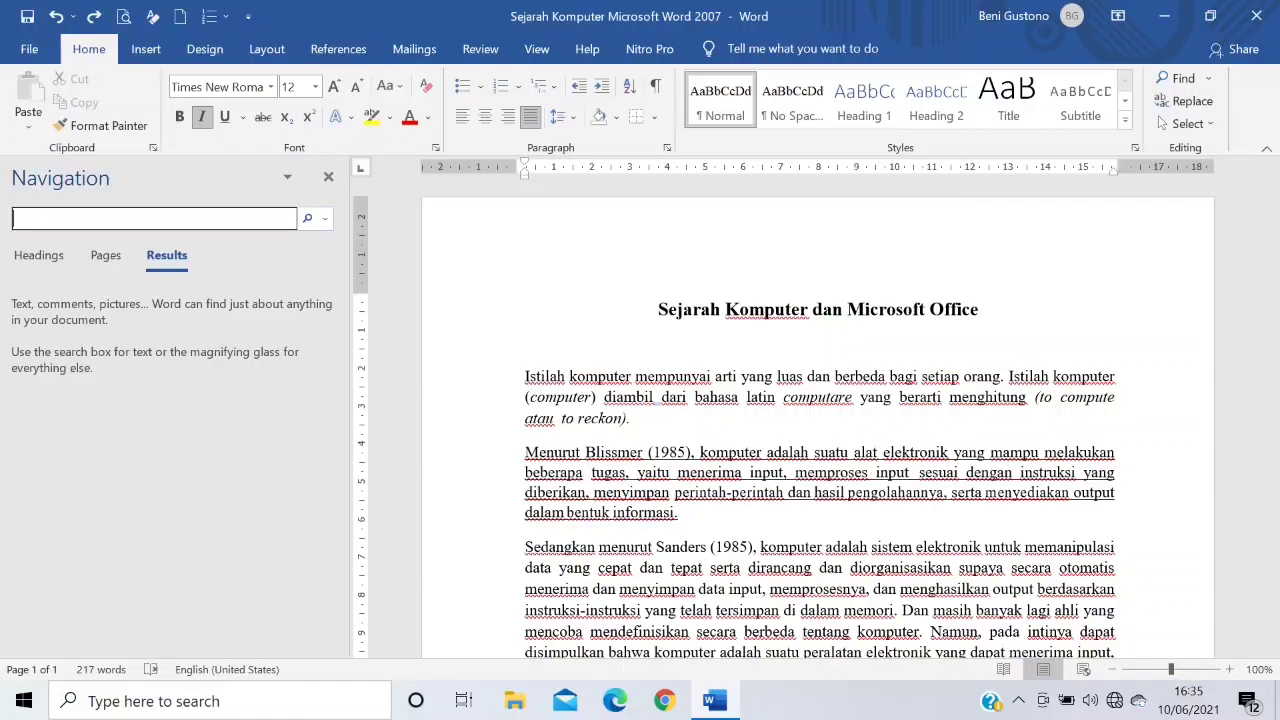
type("in")
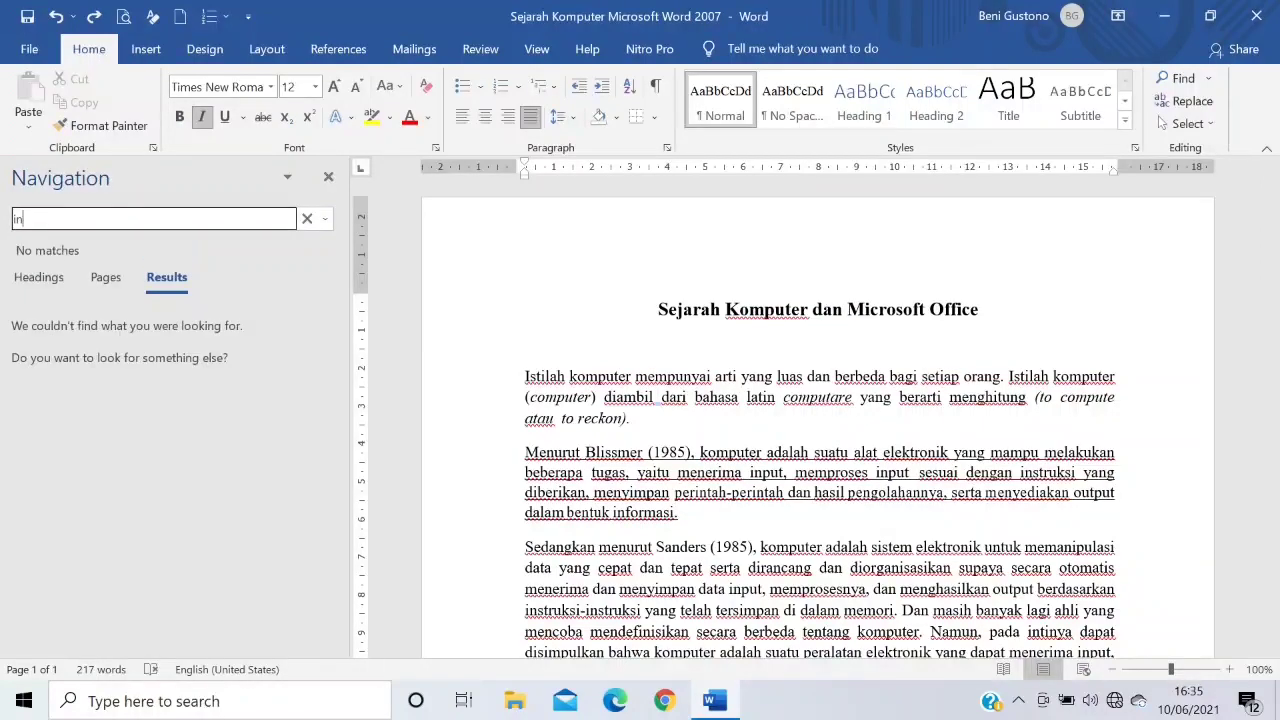
type("put")
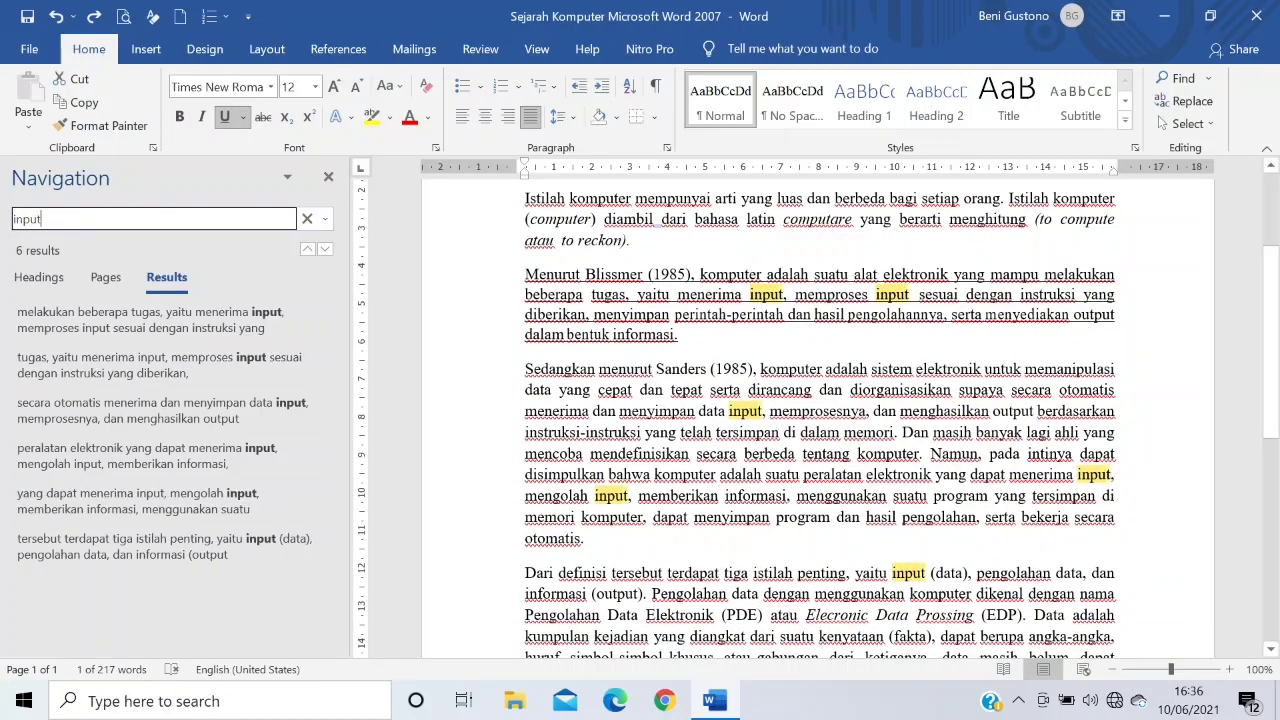
scroll(819, 426, "up", 1)
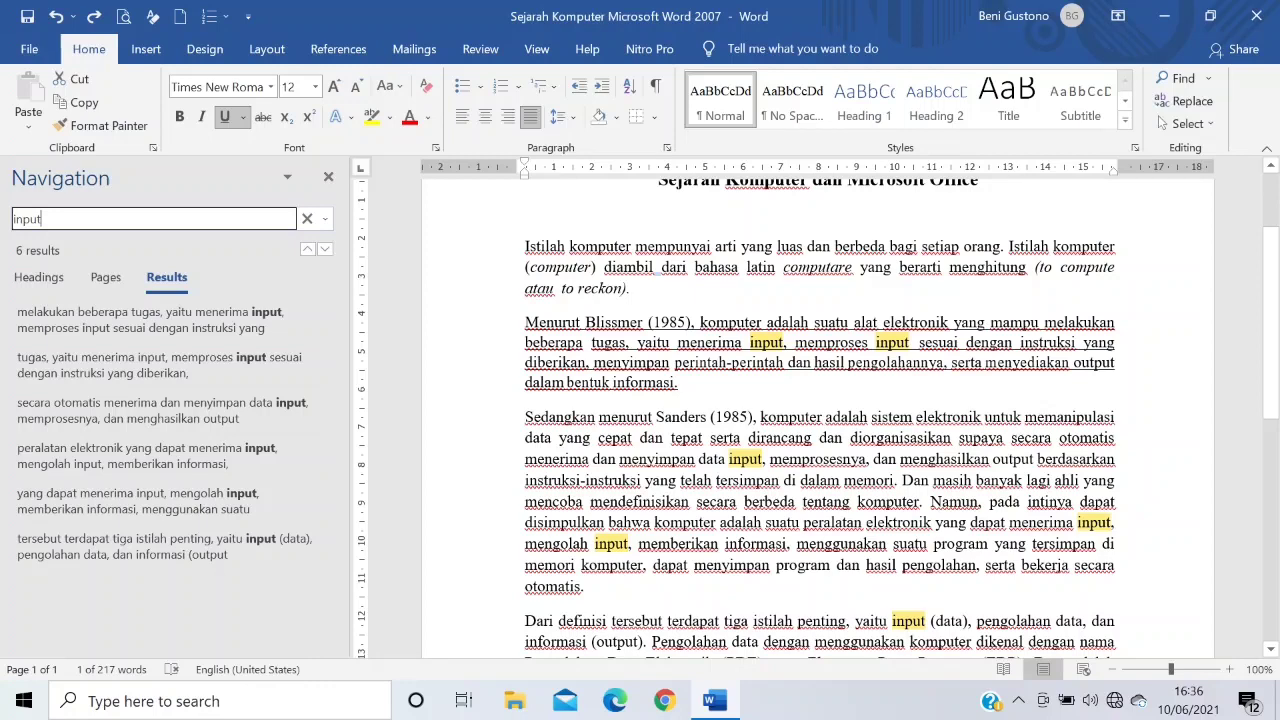
scroll(819, 426, "up", 1)
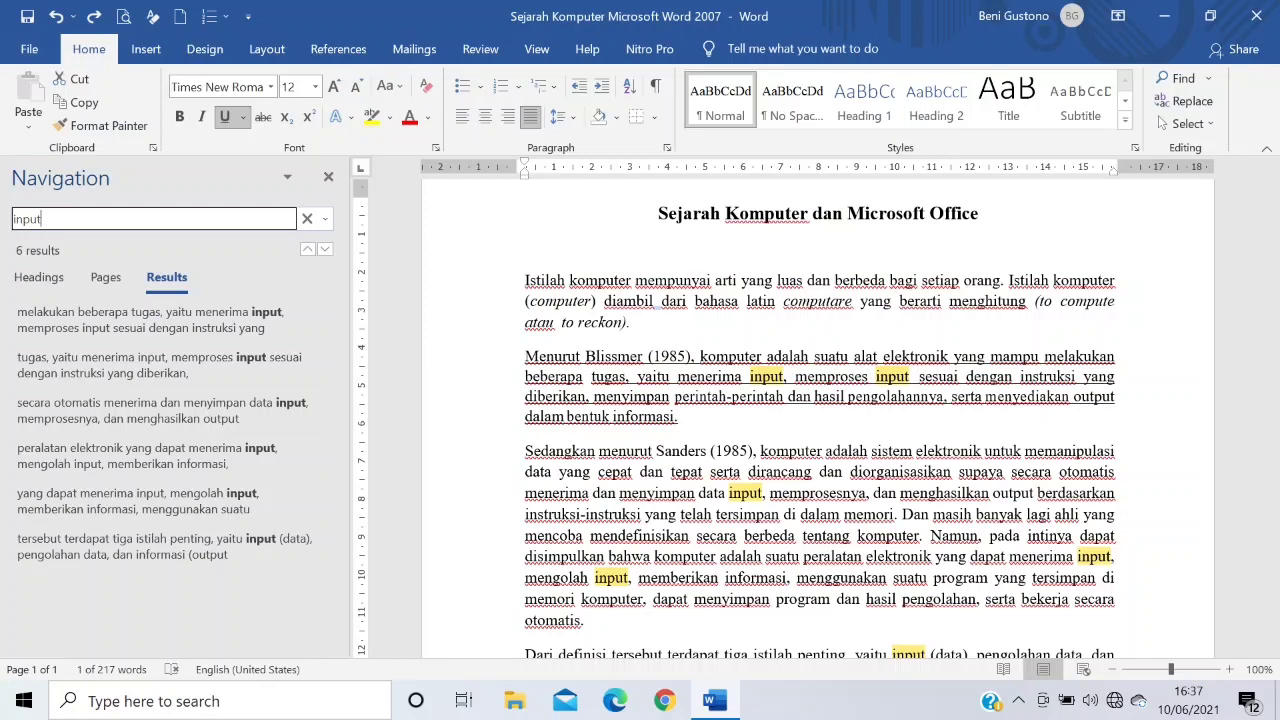
left_click(328, 177)
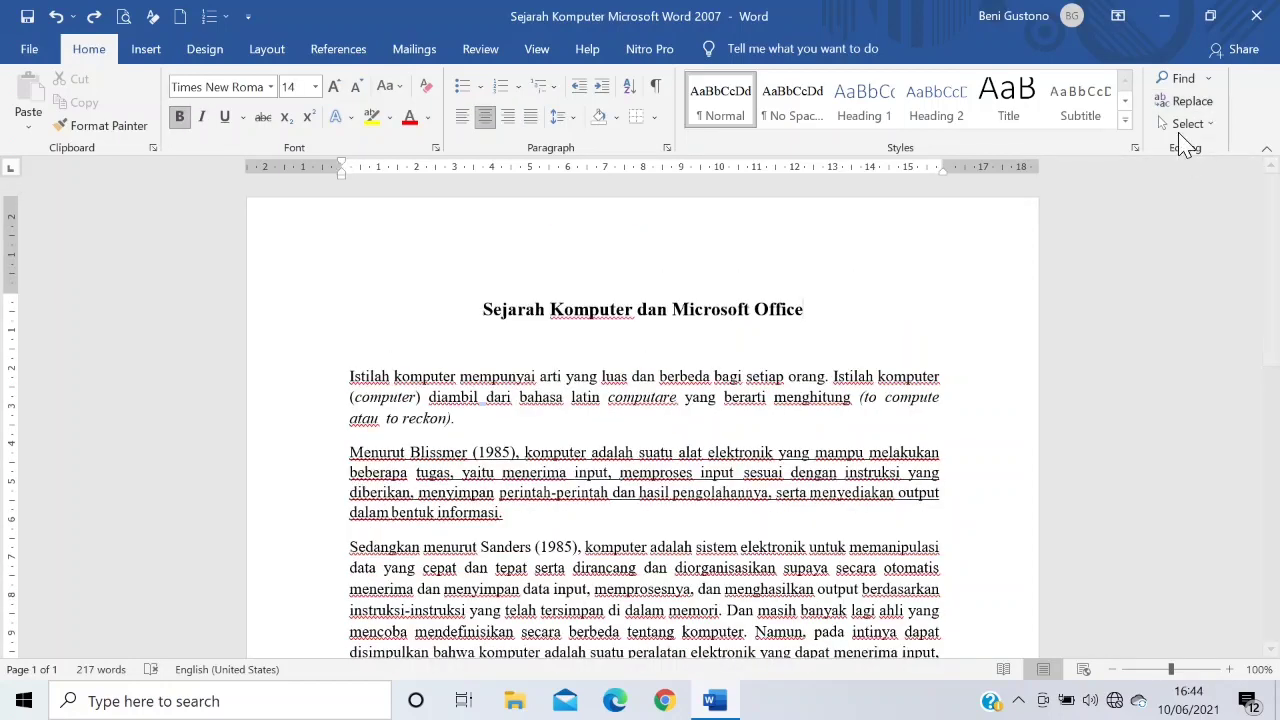
- Start a find-and-replace operation with "input" as the text to find
left_click(1190, 101)
mouse_move(357, 149)
left_mouse_down()
mouse_move(380, 150)
mouse_move(372, 137)
left_mouse_up()
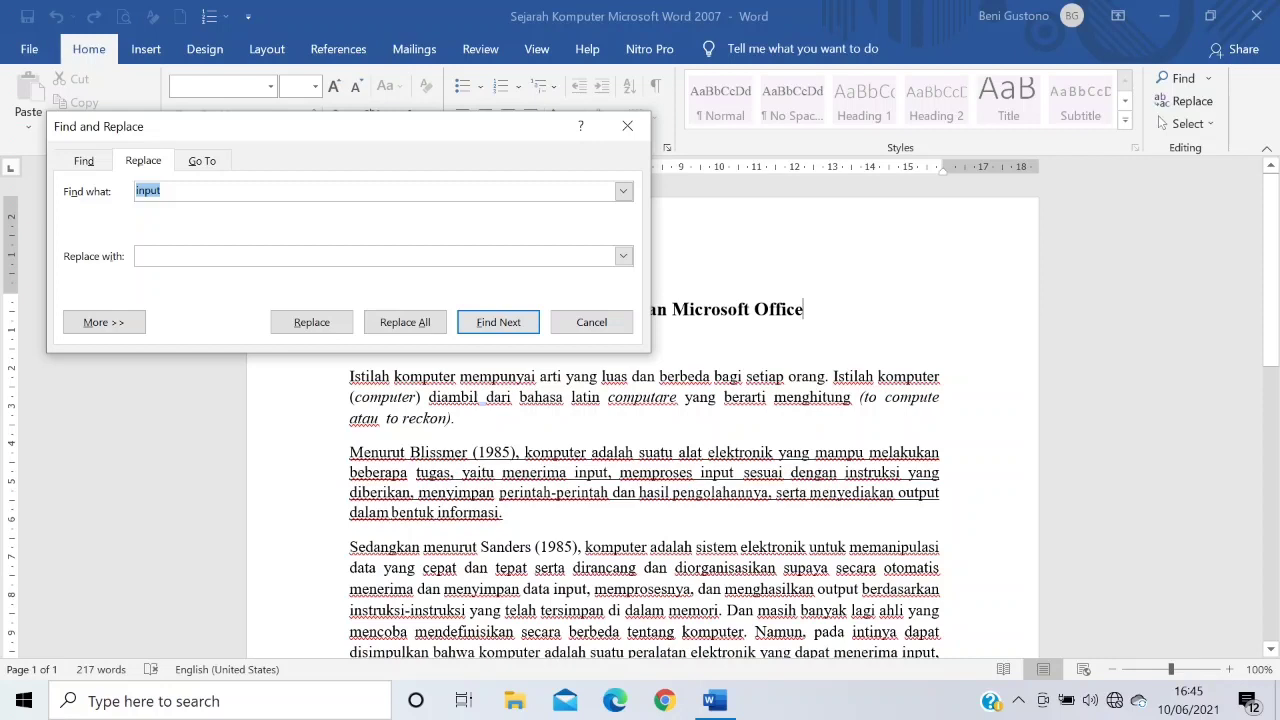
left_click(163, 191)
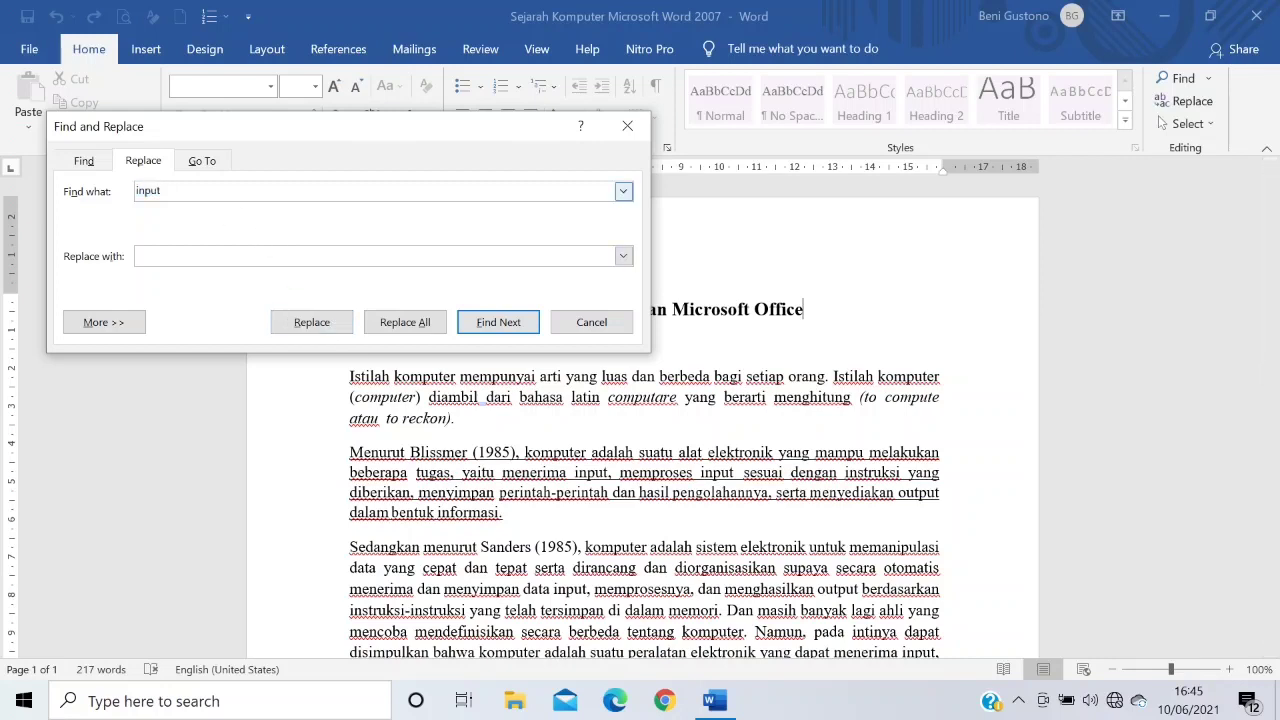
key("BackSpace")
key("BackSpace")
key("BackSpace")
key("BackSpace")
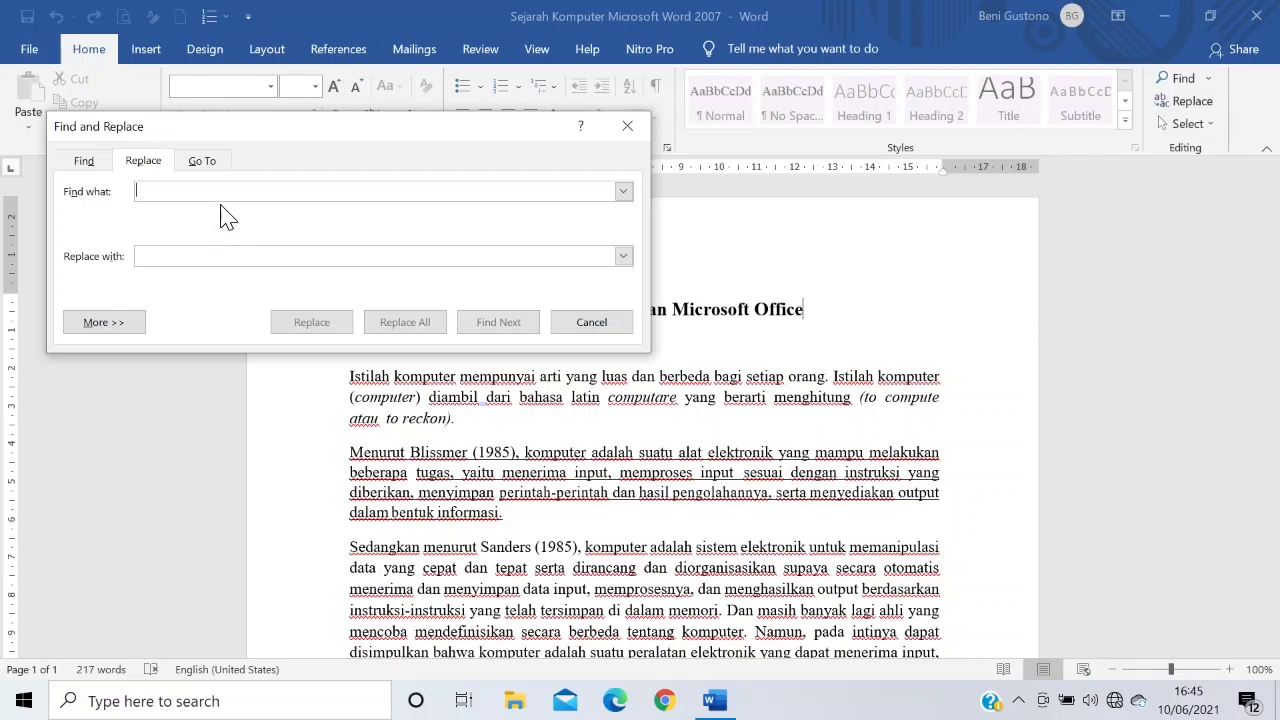
type("input")
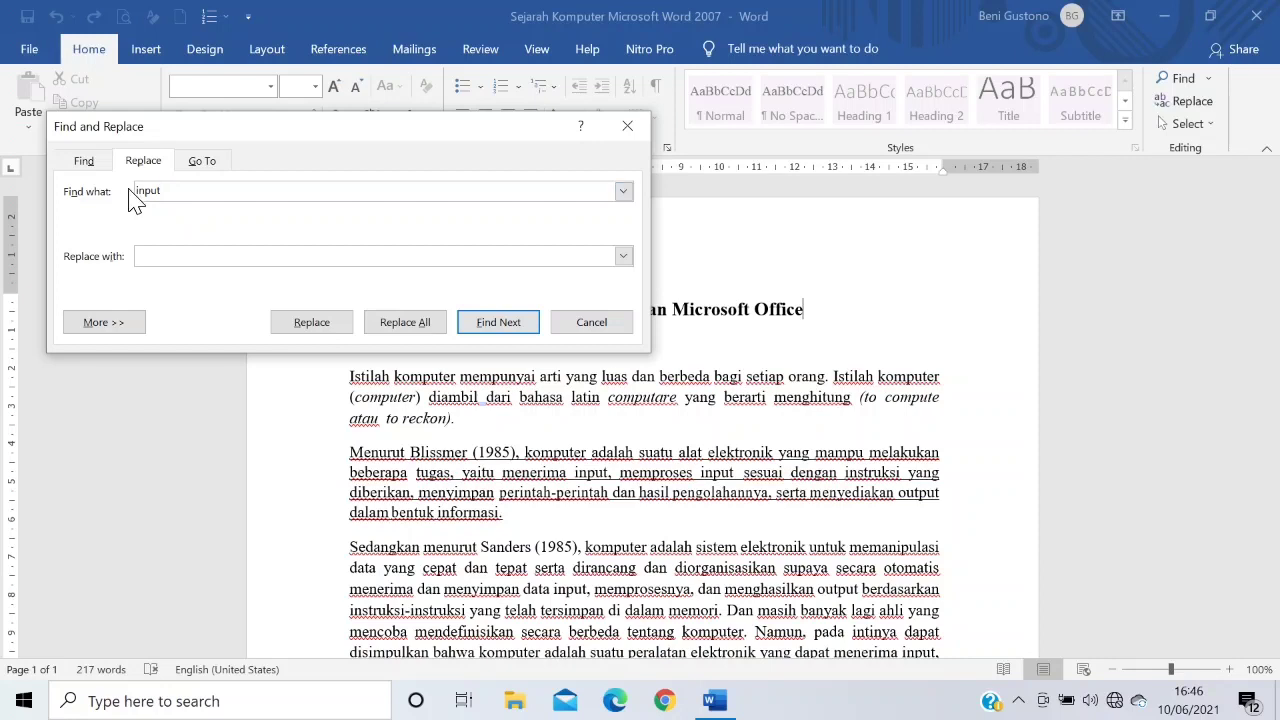
- Set the replacement text to "input" with italic font formatting
left_click(156, 262)
type("imput")
key("ctrl+a")
key("ctrl+i")
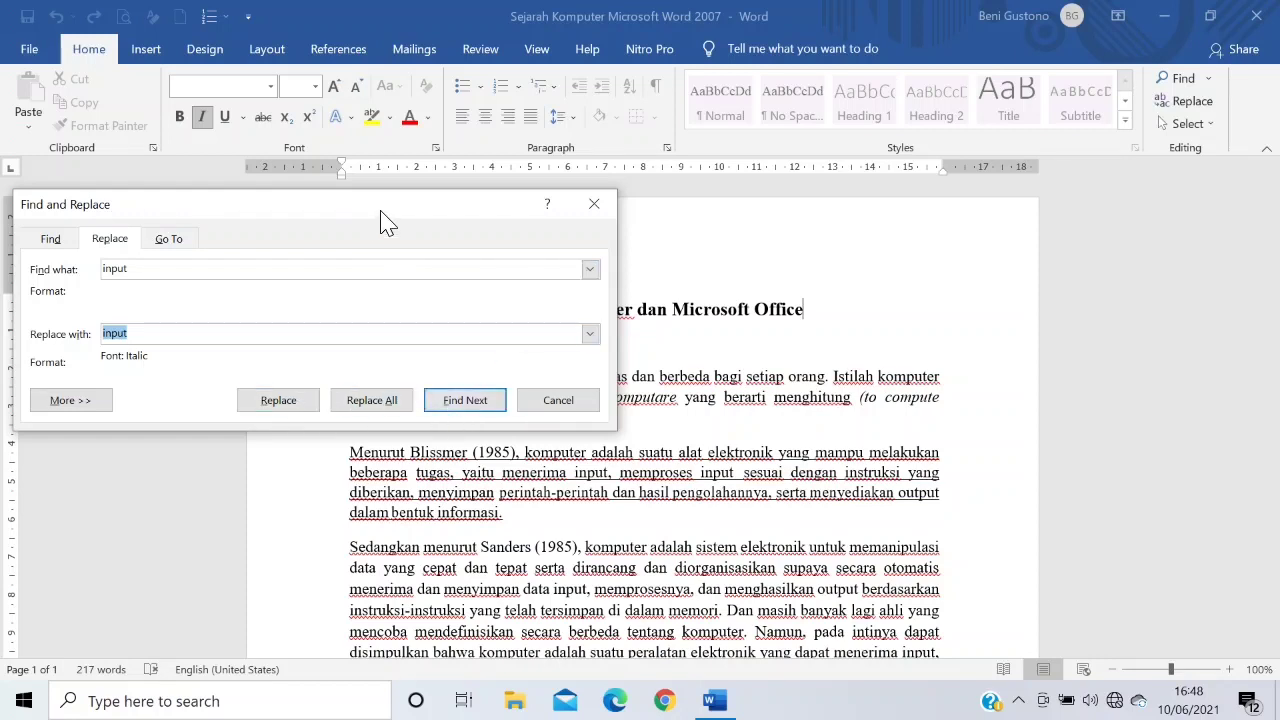
- Replace all occurrences of "input" with the italic version, check them in the document, and close the find-and-replace dialog
left_click_drag(378, 215, 397, 209)
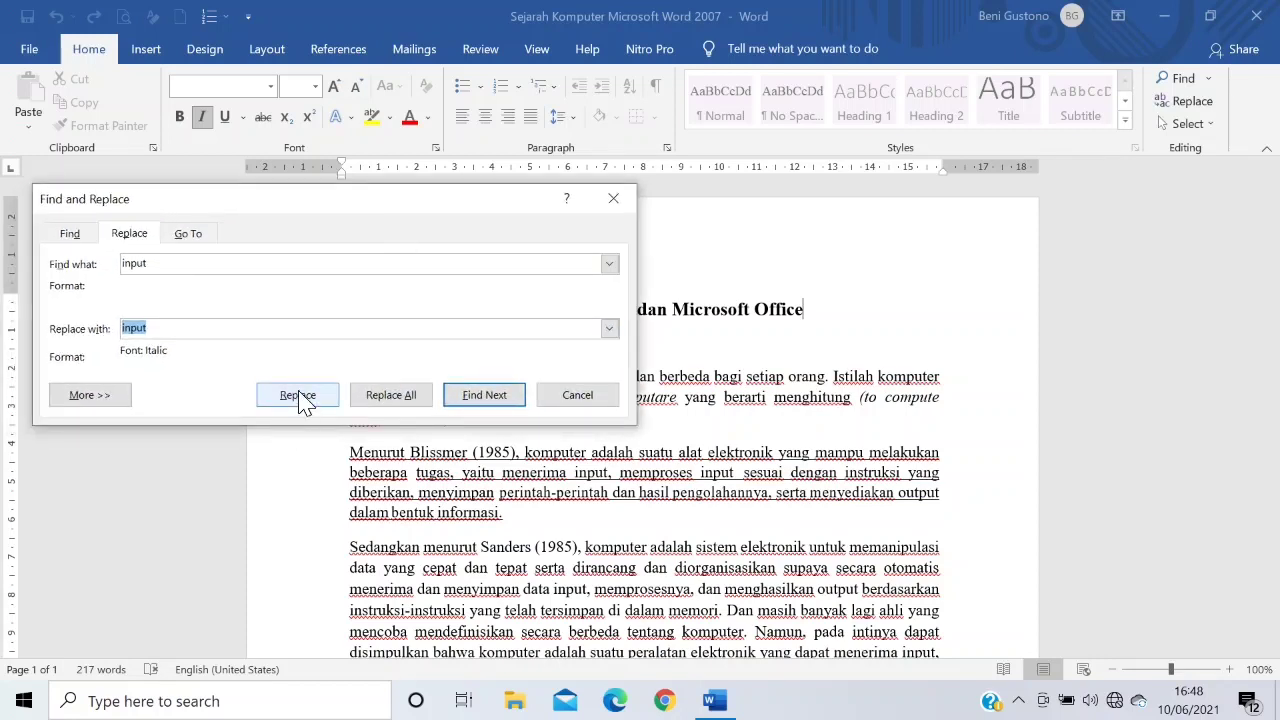
left_click(394, 408)
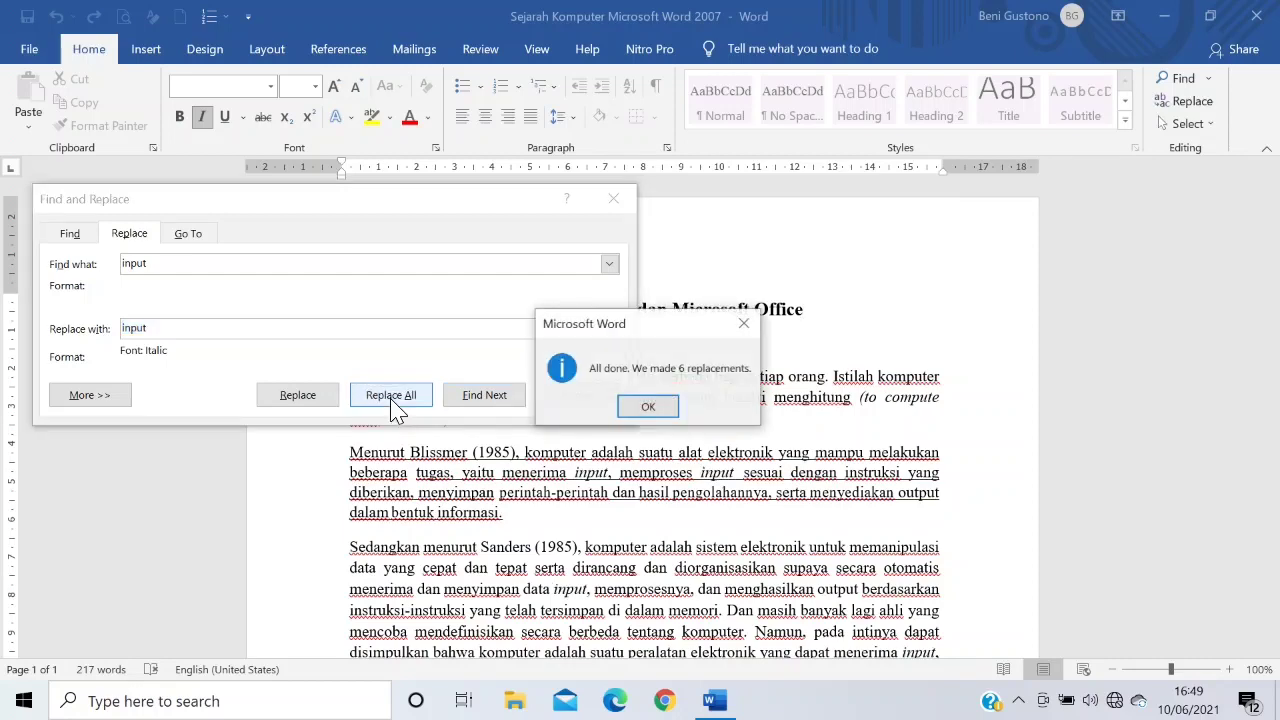
left_click(648, 412)
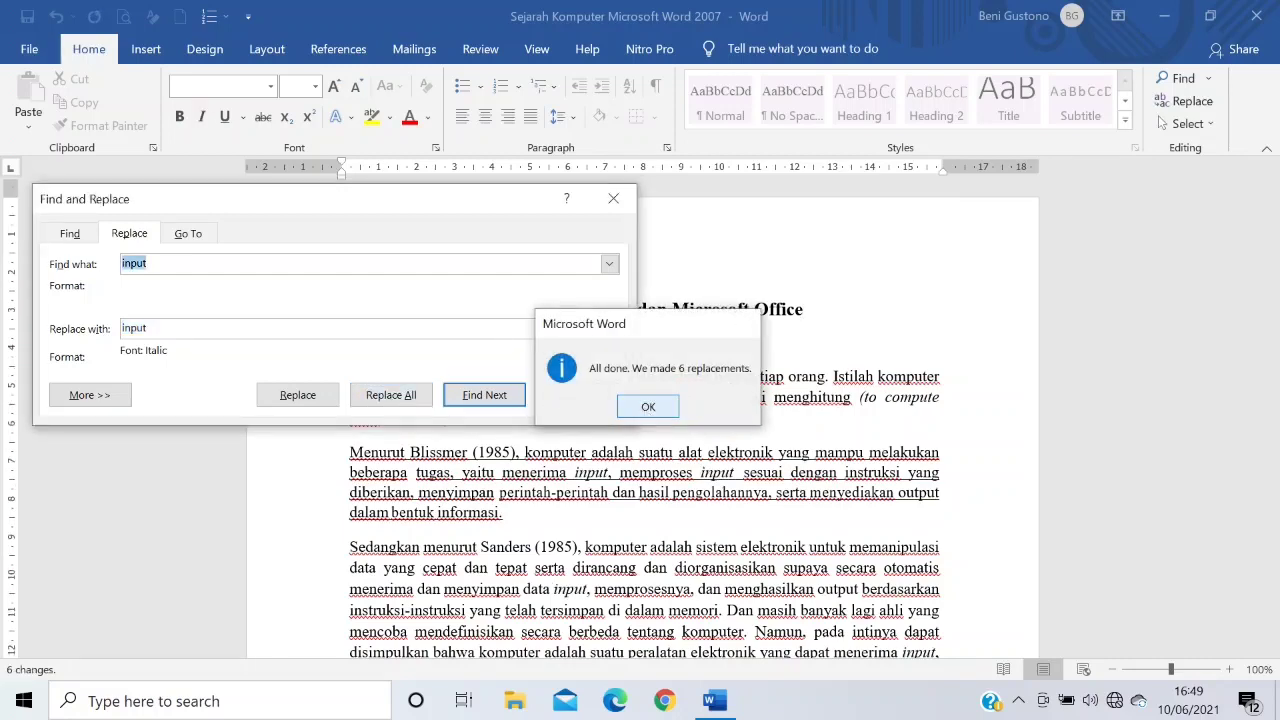
left_click_drag(510, 208, 550, 128)
scroll(644, 480, "up", 2)
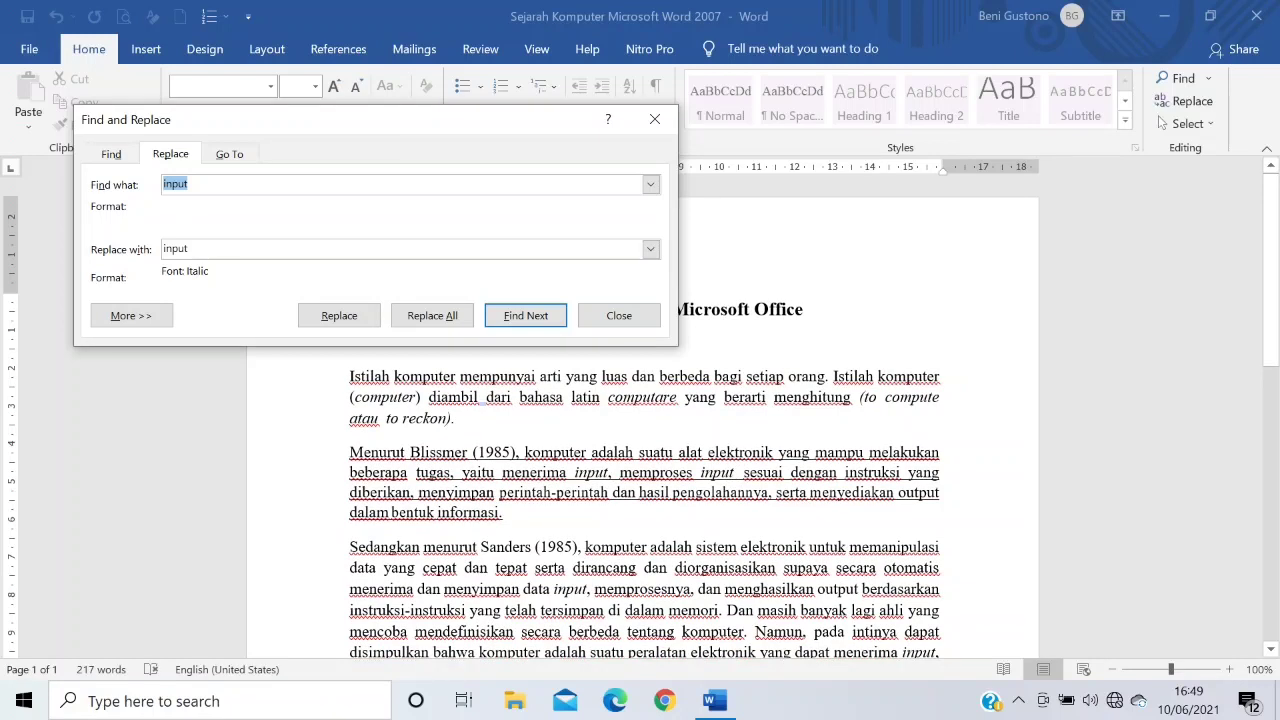
scroll(725, 478, "down", 1)
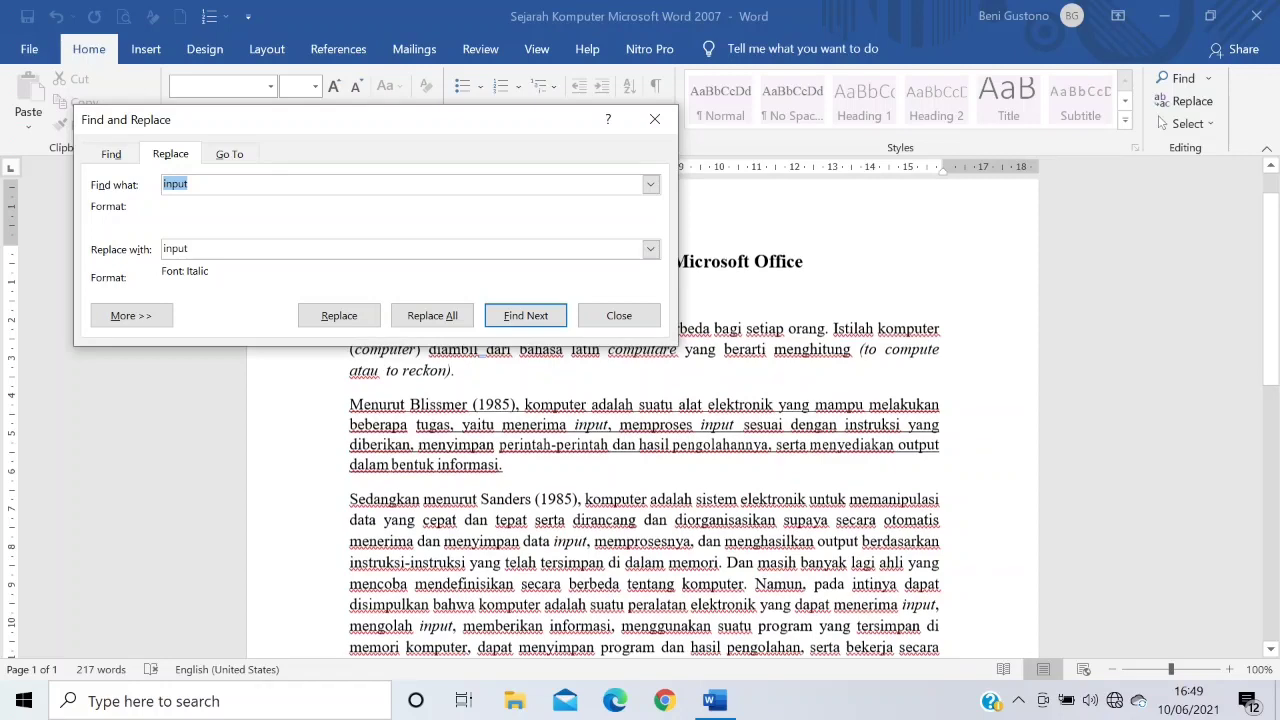
scroll(587, 553, "down", 1)
key("Escape")
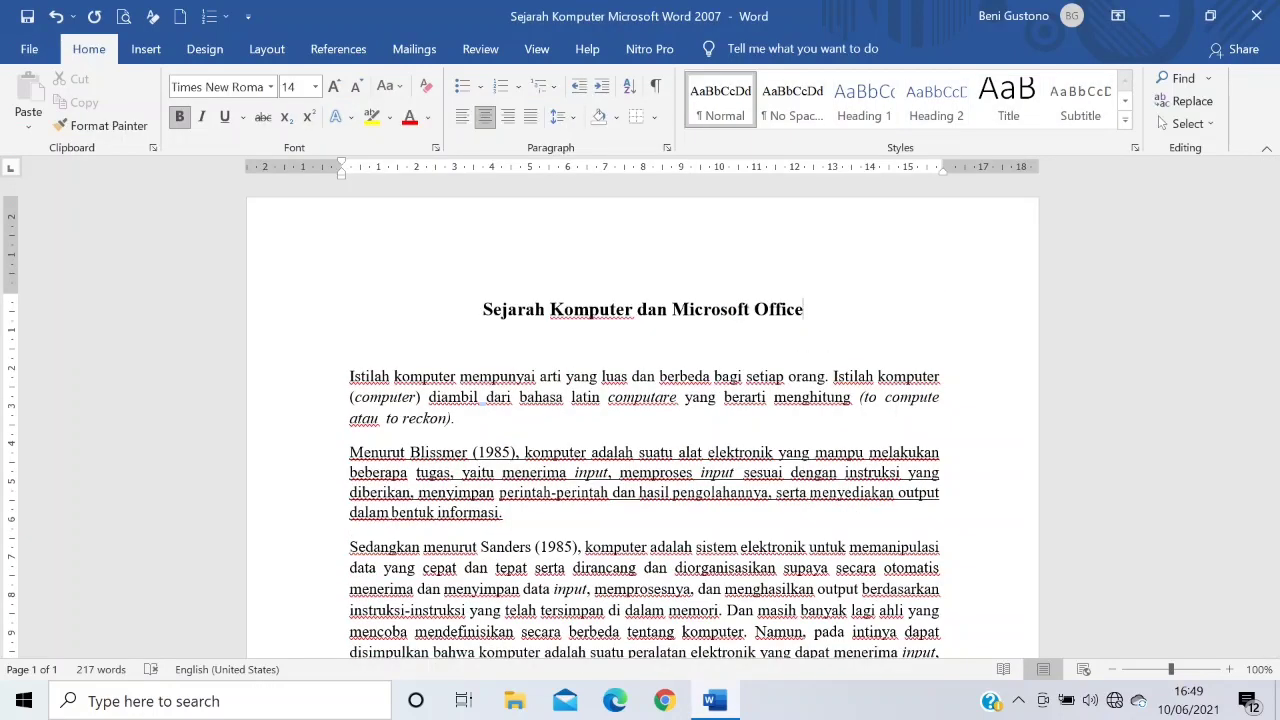